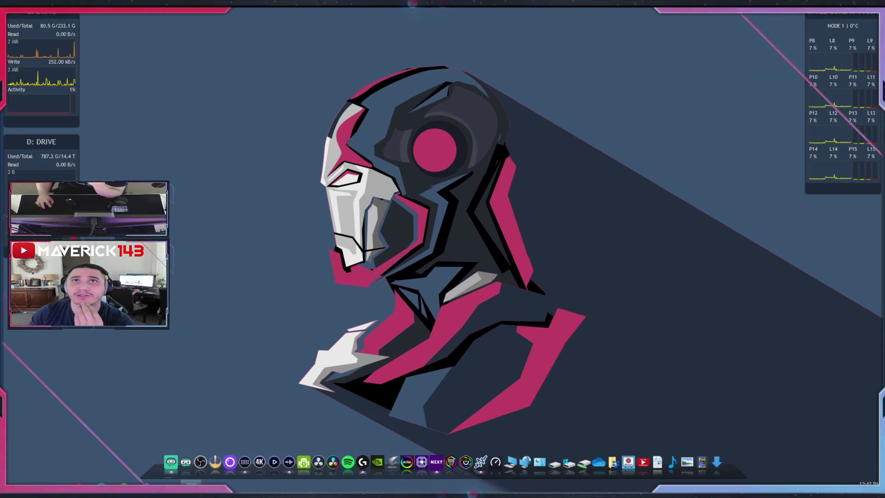
# Bring up the Output streaming settings and select the 40000 bitrate value.
pyautogui.moveTo(312, 74); pyautogui.dragTo(442, 81)
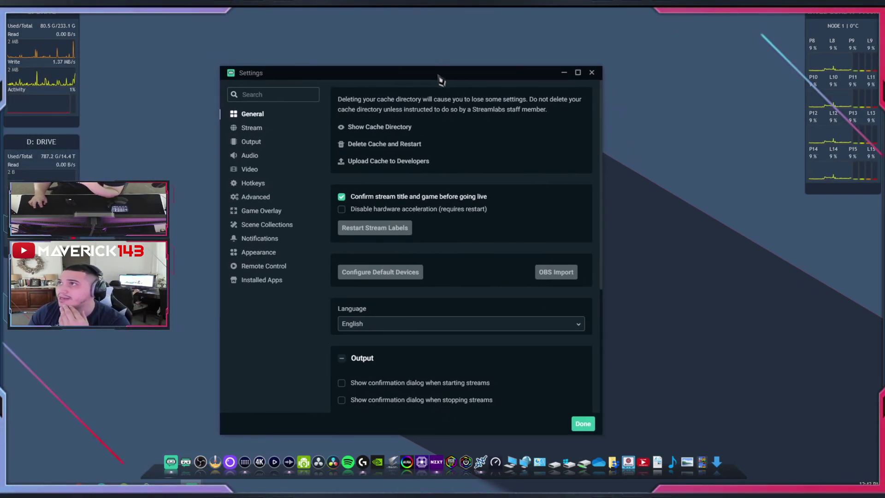
pyautogui.click(249, 145)
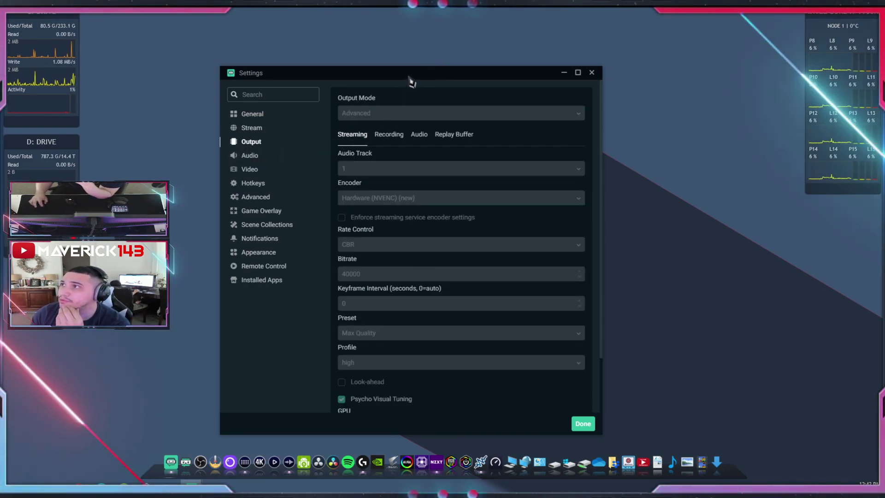
pyautogui.moveTo(410, 79); pyautogui.dragTo(354, 57)
pyautogui.scroll(-3, 383, 203)
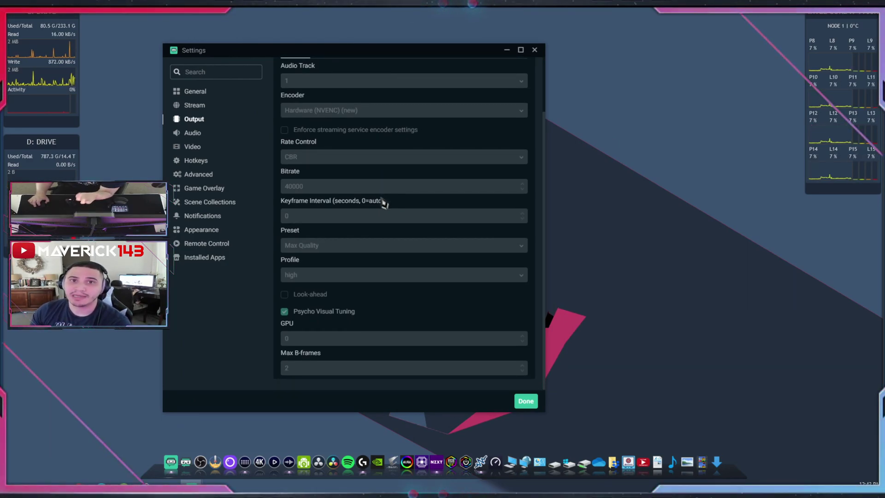
pyautogui.scroll(3, 383, 203)
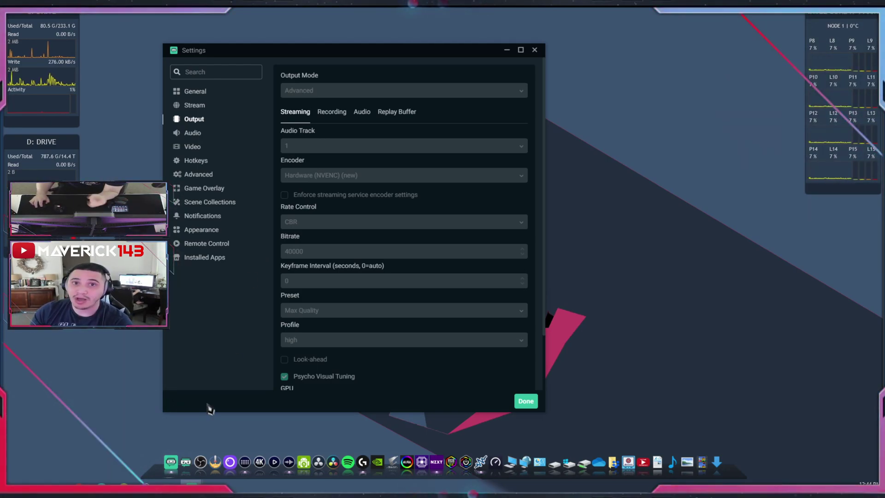
pyautogui.doubleClick(288, 257)
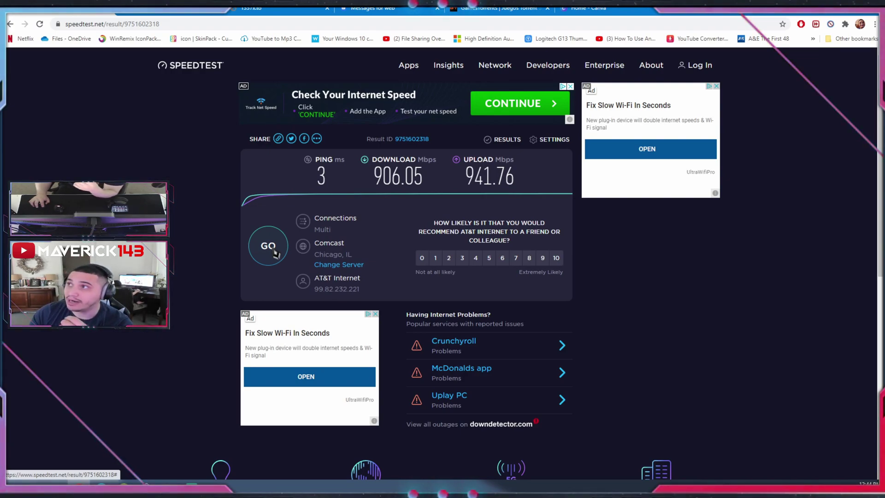
# Run a new speed test and highlight the 894.22 Mbps upload result.
pyautogui.click(273, 249)
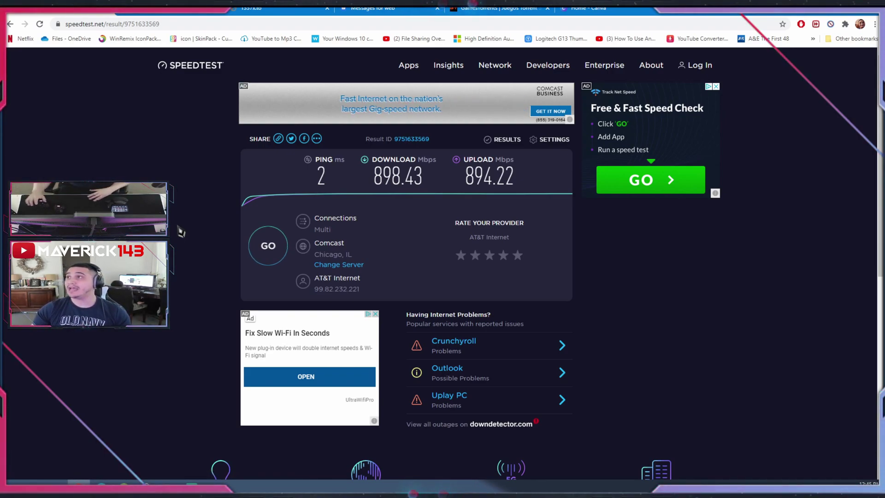
pyautogui.moveTo(519, 180); pyautogui.dragTo(463, 179)
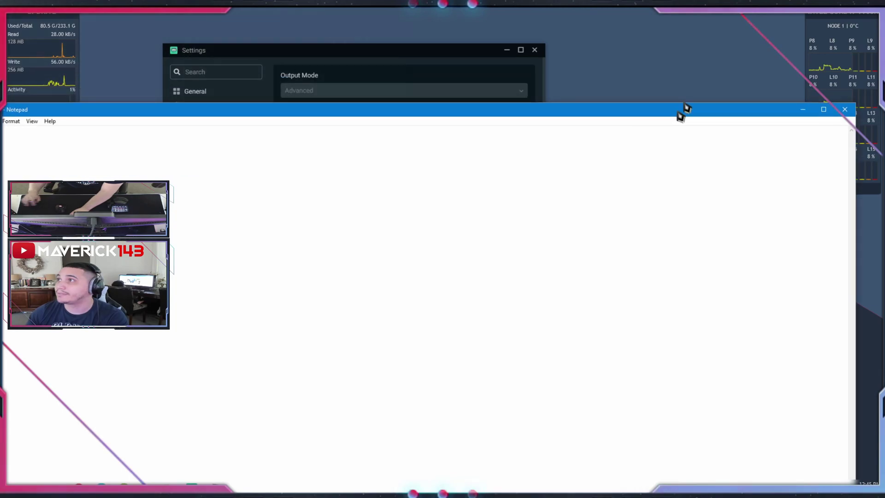
# Open a new Notepad window, restore it from full screen, and type 000.
pyautogui.doubleClick(682, 113)
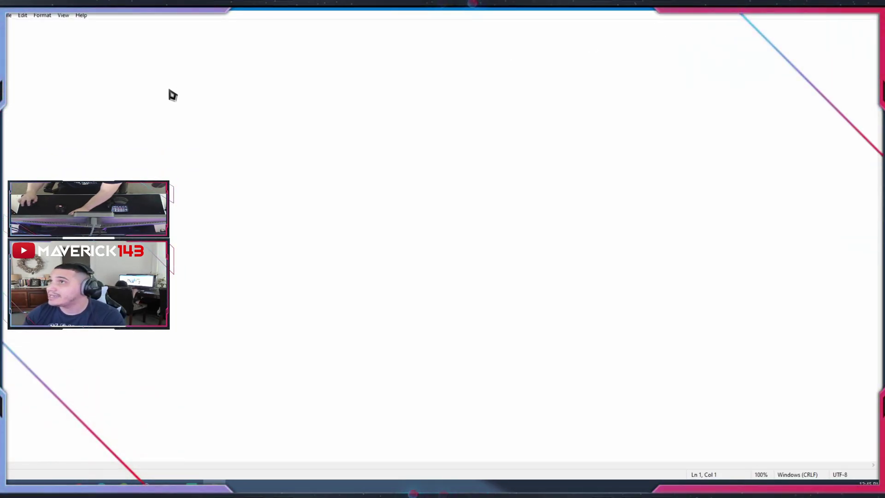
pyautogui.moveTo(182, 16); pyautogui.dragTo(324, 73)
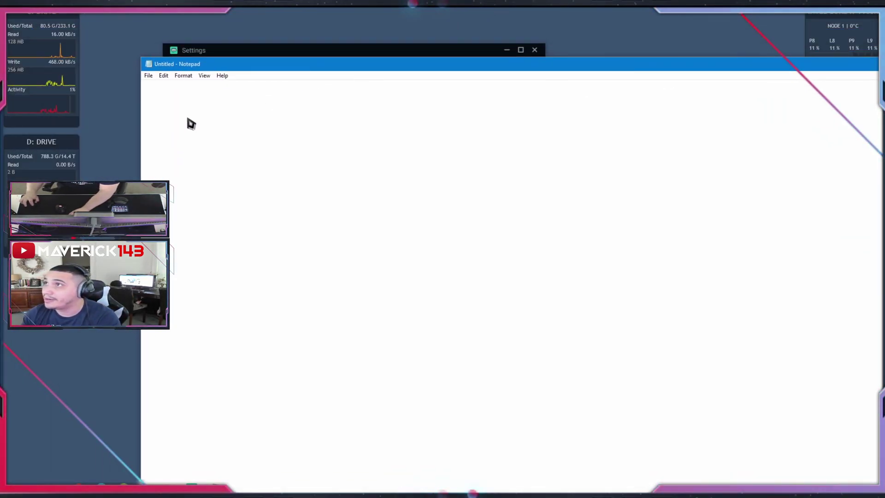
pyautogui.moveTo(185, 66); pyautogui.dragTo(108, 198)
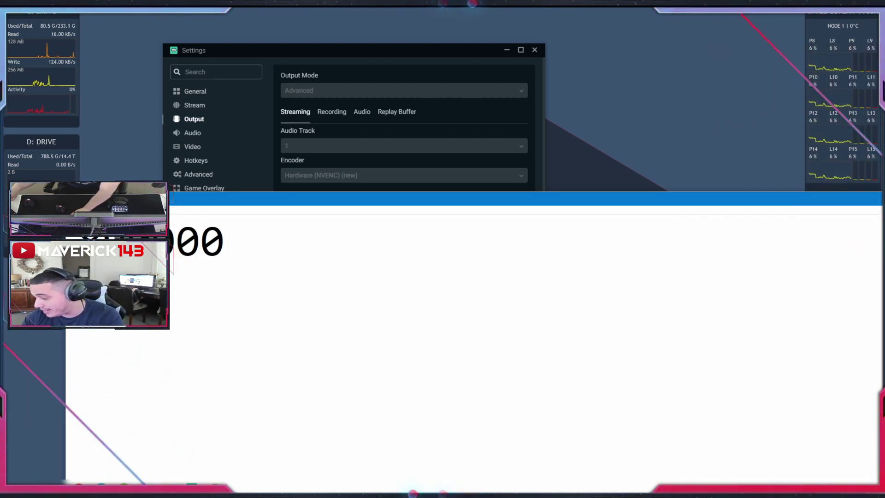
pyautogui.write('0')
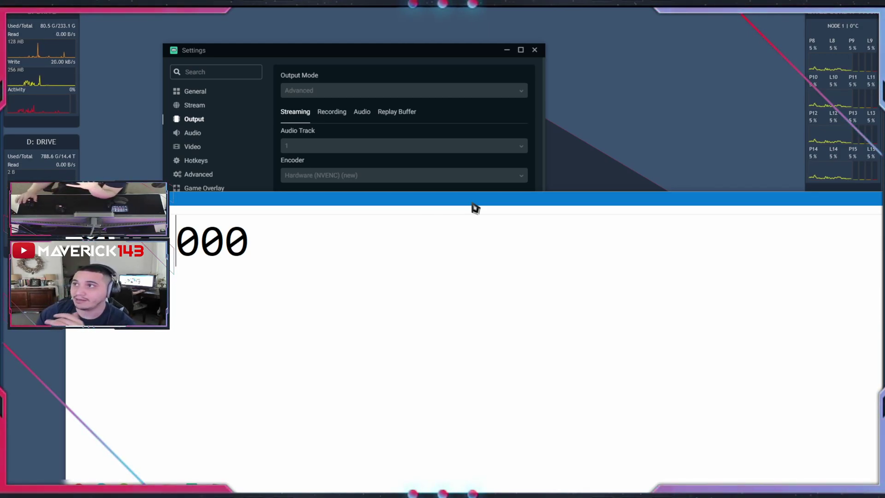
# Reposition Notepad to uncover the Output settings and highlight the last typed zero.
pyautogui.moveTo(474, 206); pyautogui.dragTo(436, 209)
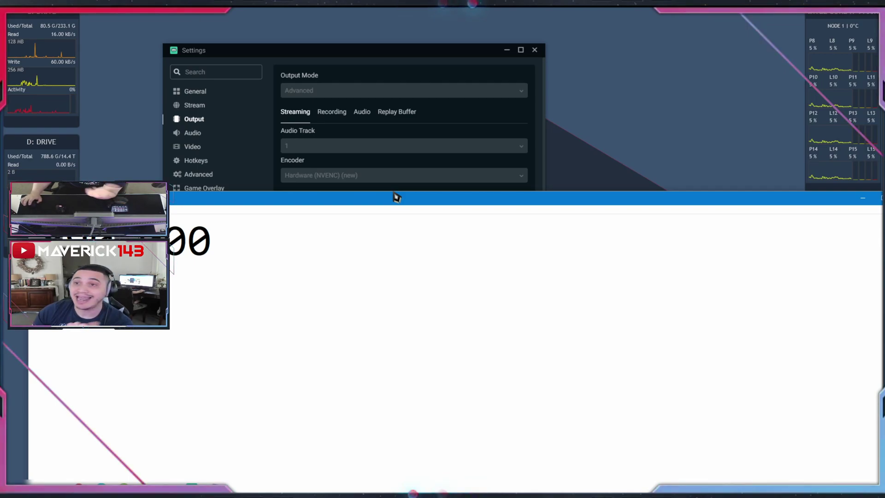
pyautogui.moveTo(413, 202); pyautogui.dragTo(395, 147)
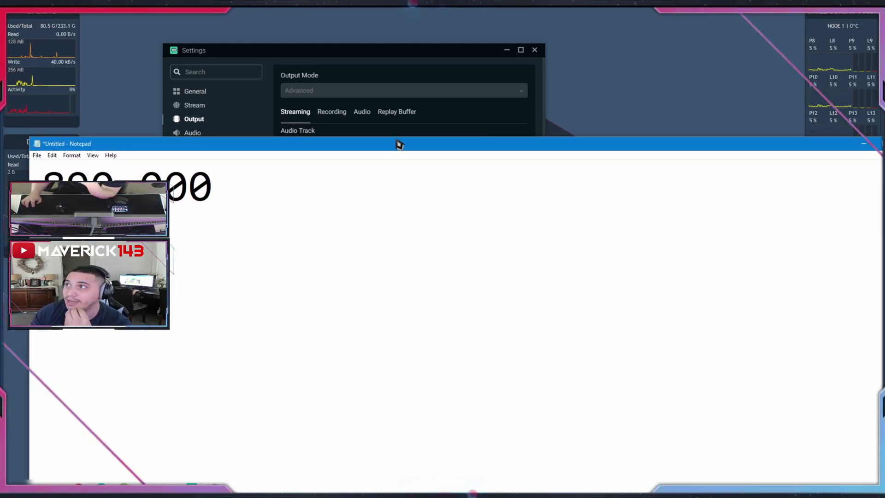
pyautogui.moveTo(397, 146); pyautogui.dragTo(457, 210)
pyautogui.moveTo(312, 262); pyautogui.dragTo(176, 265)
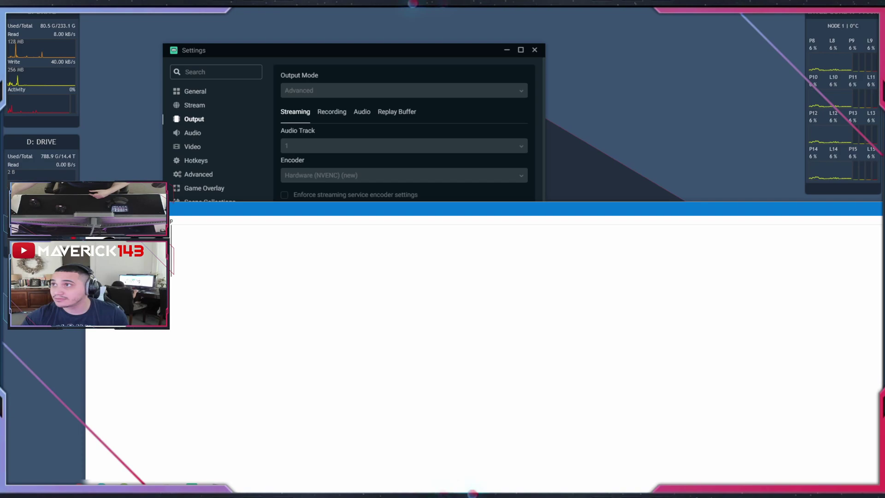
# Type 000 twice in Notepad, erasing it each time, then nudge the window up-left.
pyautogui.write('00')
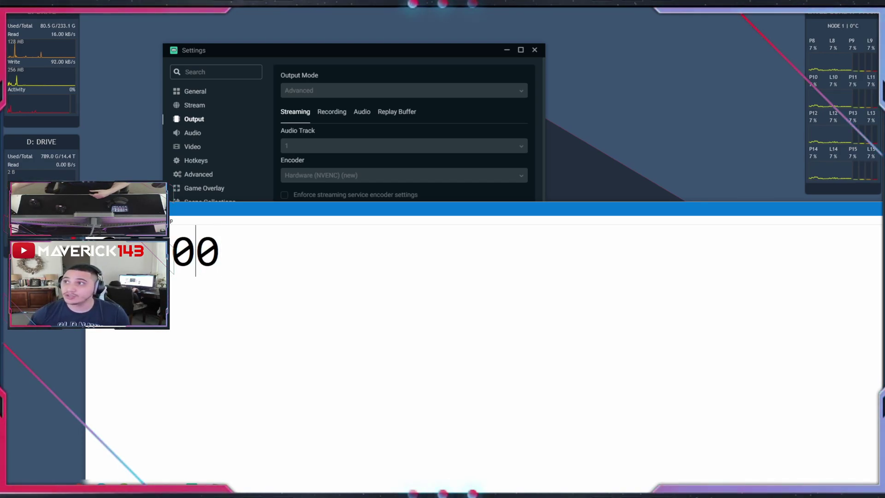
pyautogui.write('0')
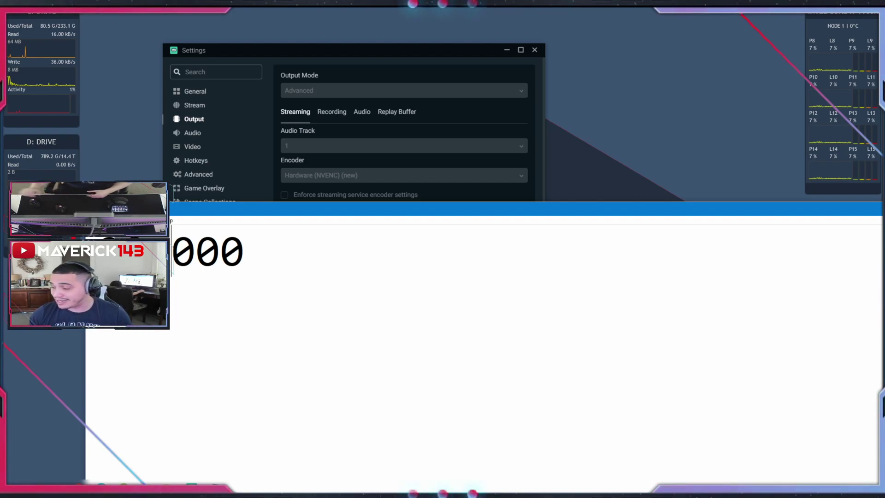
pyautogui.press('BackSpace')
pyautogui.press('BackSpace')
pyautogui.press('BackSpace')
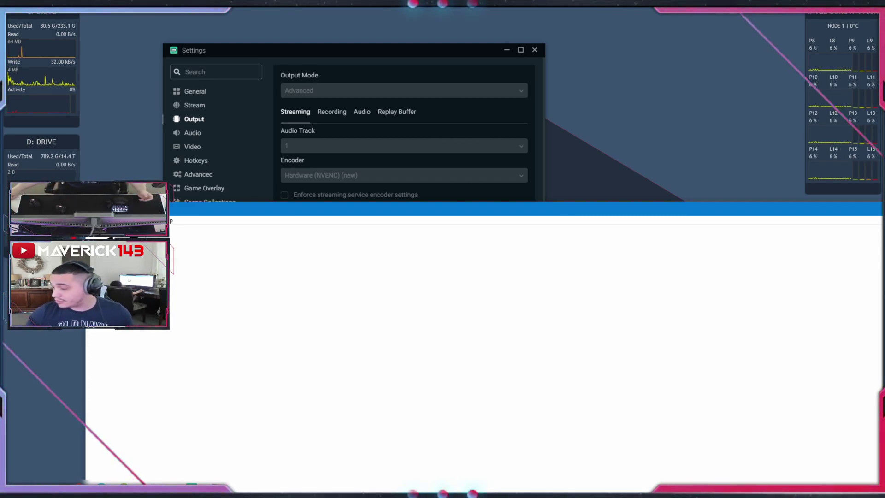
pyautogui.write('000')
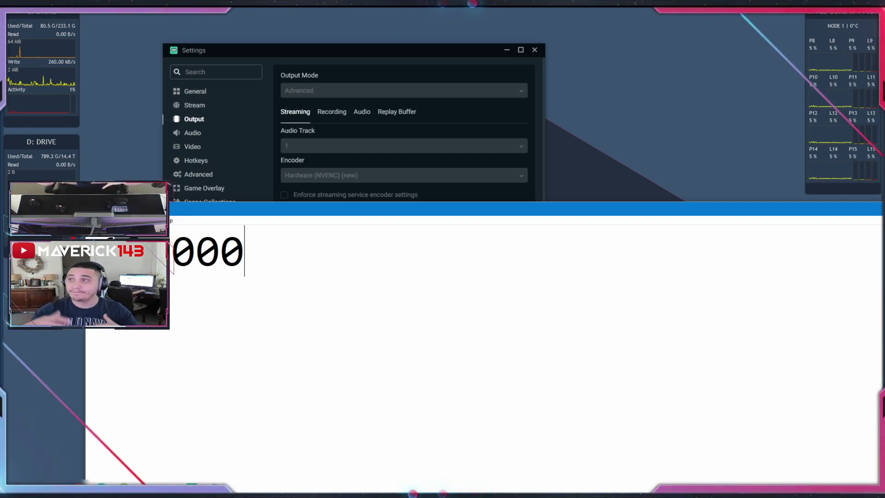
pyautogui.press('BackSpace')
pyautogui.press('BackSpace')
pyautogui.press('BackSpace')
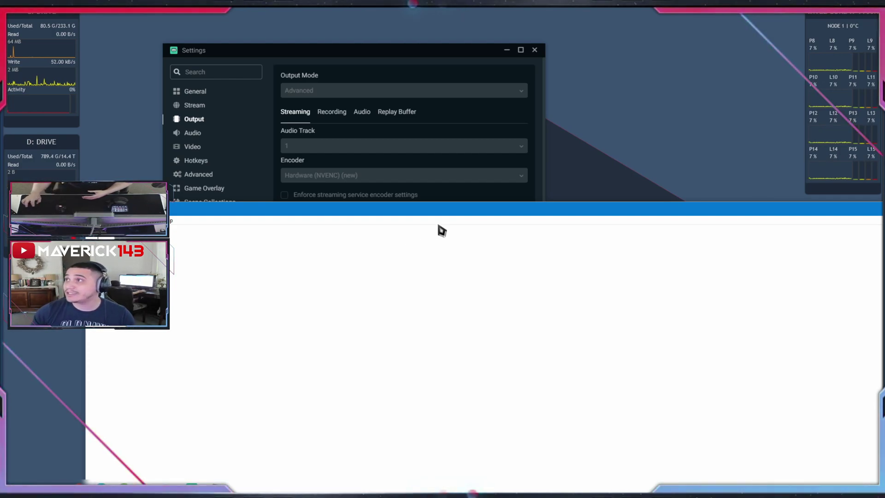
pyautogui.moveTo(449, 220); pyautogui.dragTo(430, 208)
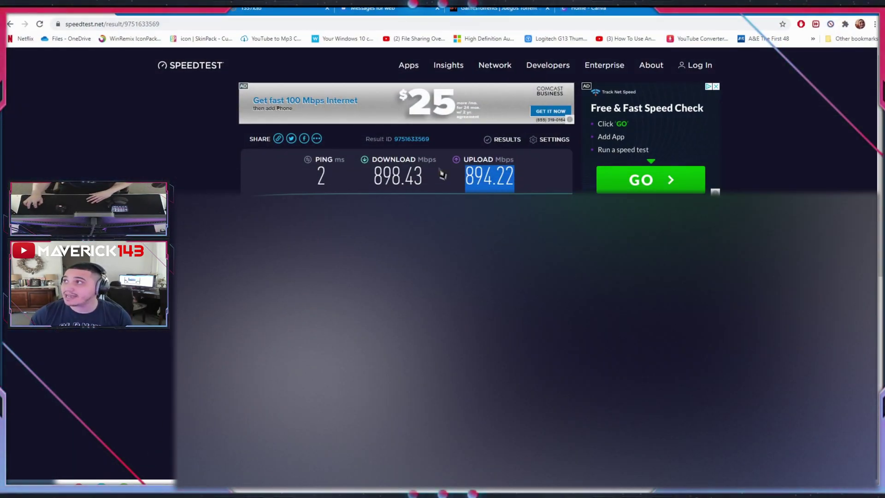
# Highlight and clear the 898.43 download and 894.22 upload figures on the Speedtest results.
pyautogui.moveTo(423, 184); pyautogui.dragTo(369, 182)
pyautogui.click(366, 181)
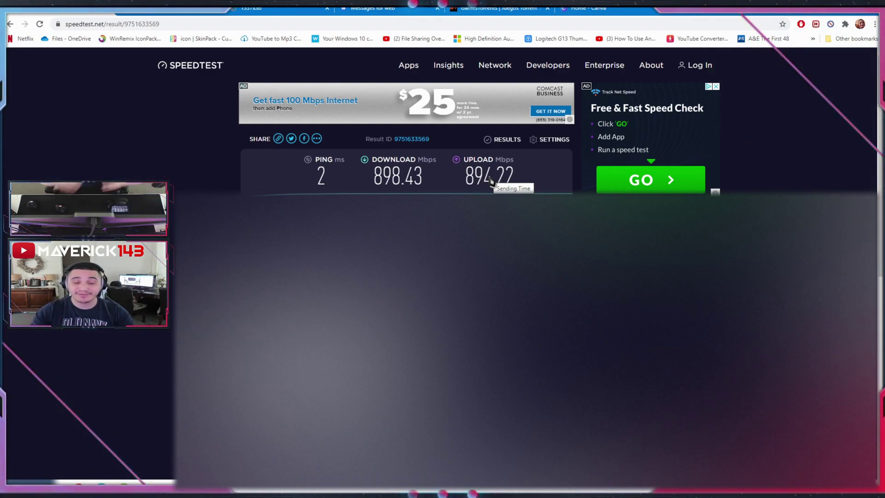
pyautogui.moveTo(513, 175); pyautogui.dragTo(466, 177)
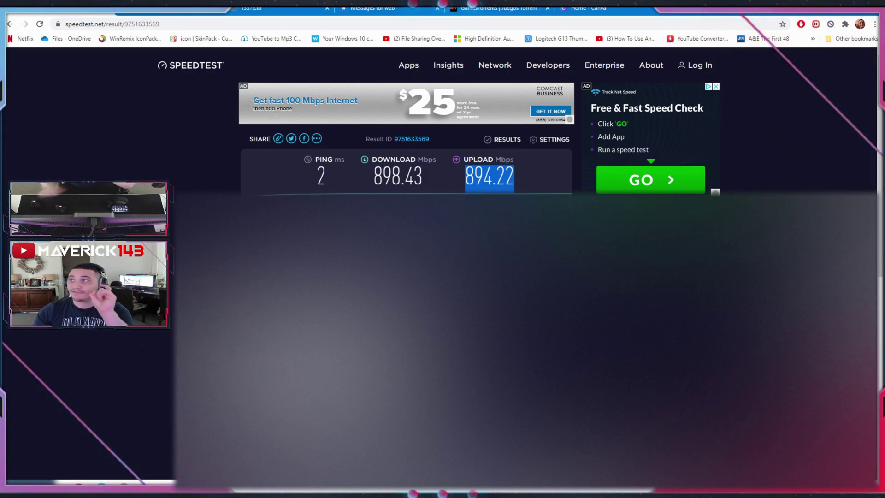
pyautogui.click(537, 186)
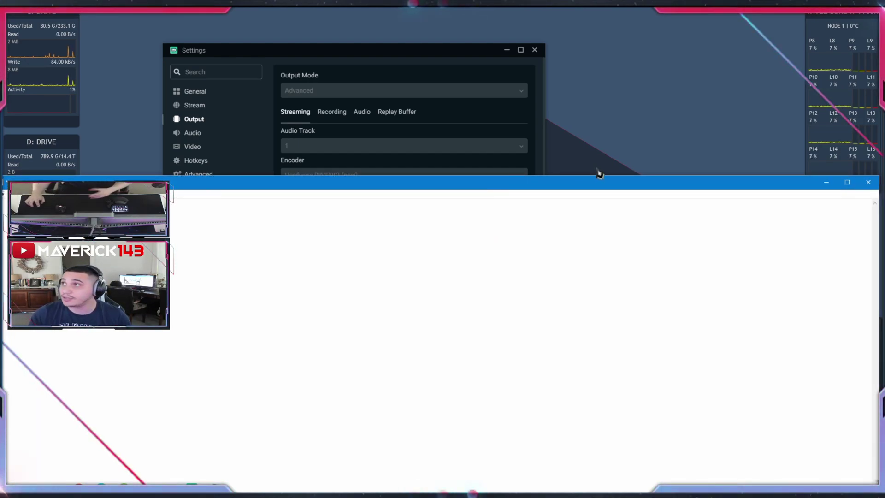
# Close the Notepad note without saving it.
pyautogui.click(774, 192)
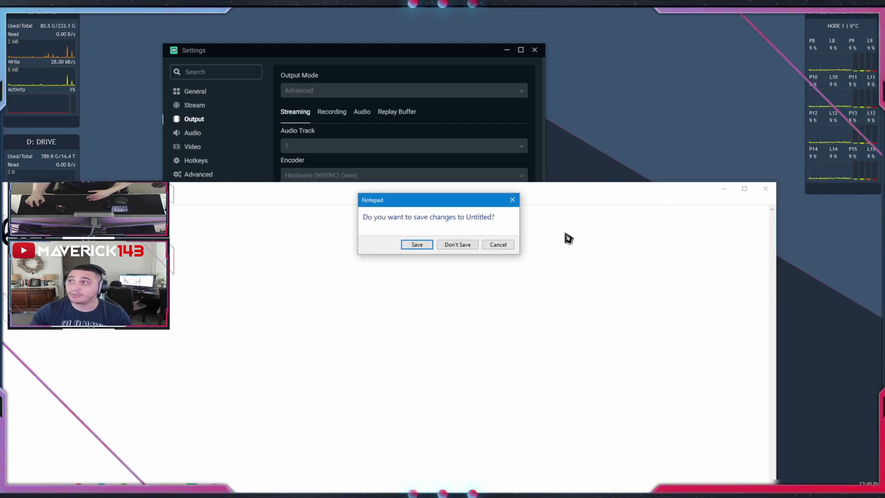
pyautogui.click(458, 244)
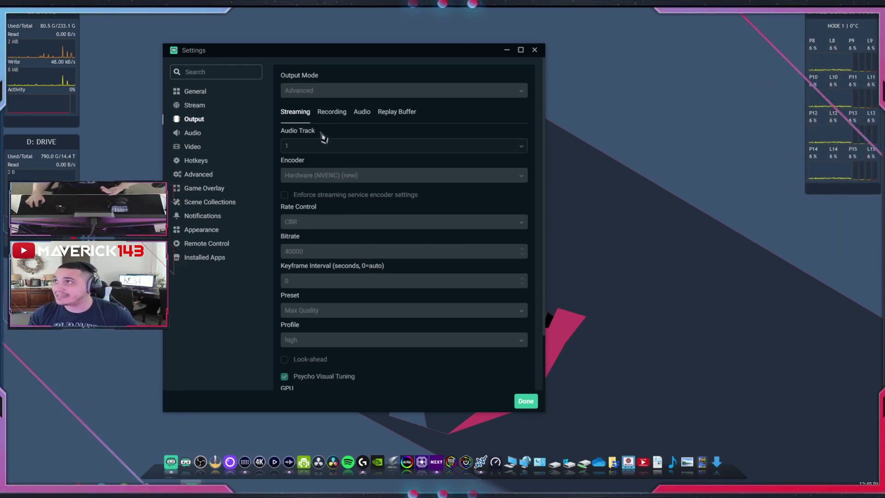
# Review the Recording output settings, then the Replay Buffer tab with its 30-second maximum.
pyautogui.click(333, 112)
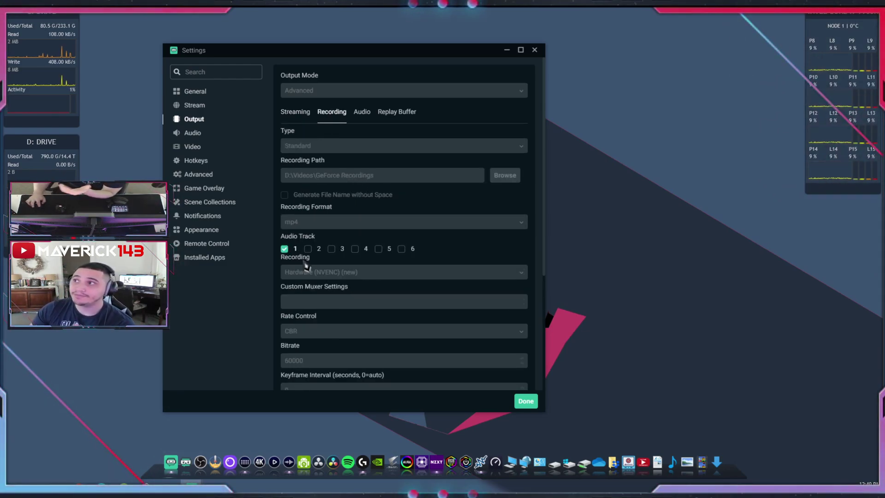
pyautogui.scroll(-2, 332, 350)
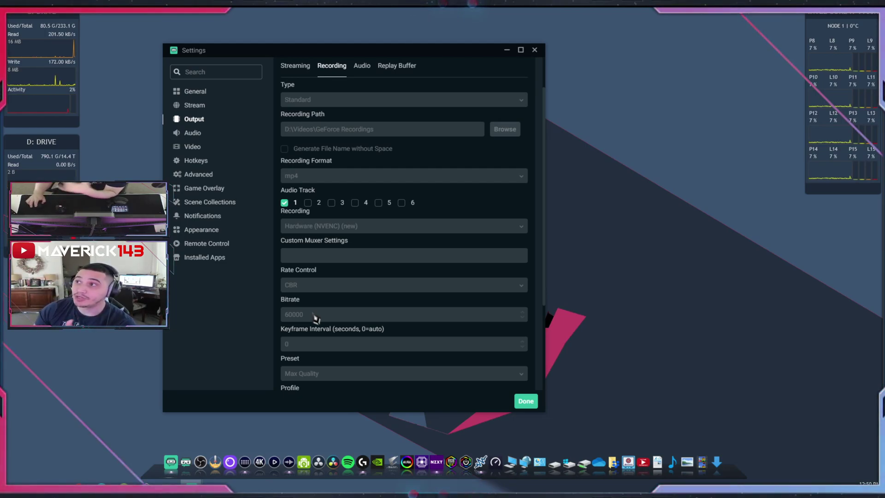
pyautogui.scroll(-4, 317, 318)
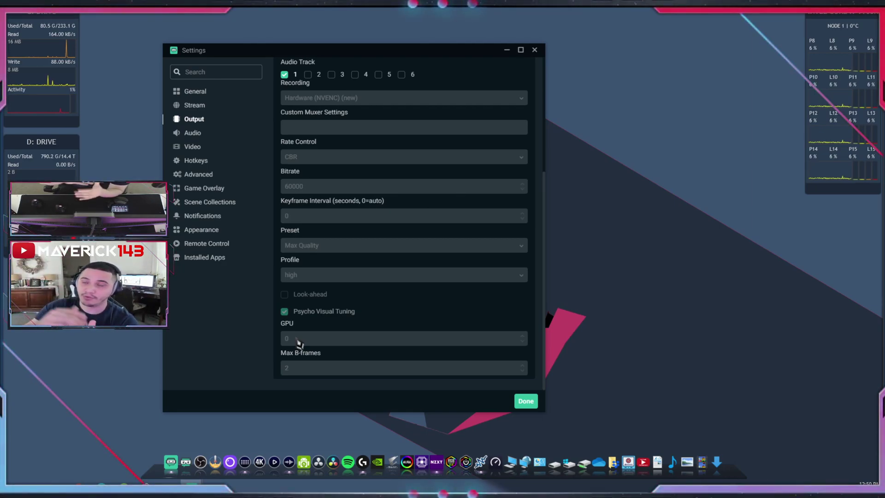
pyautogui.scroll(3, 304, 339)
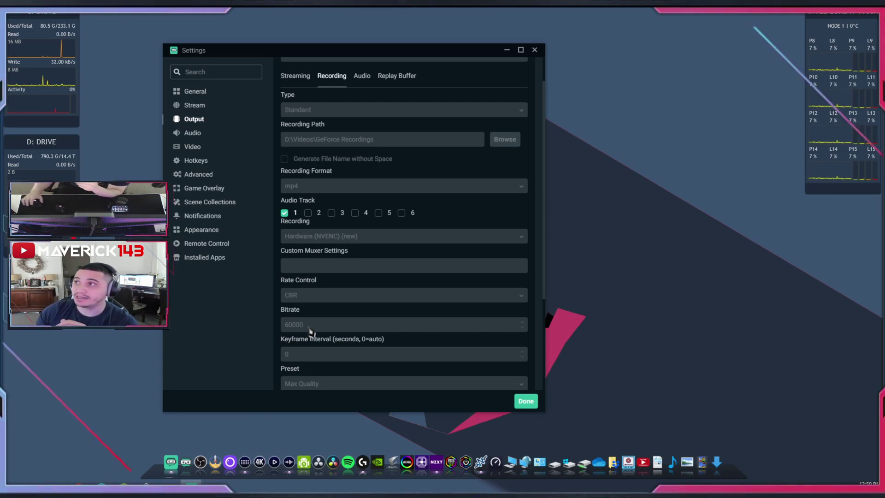
pyautogui.scroll(2, 318, 313)
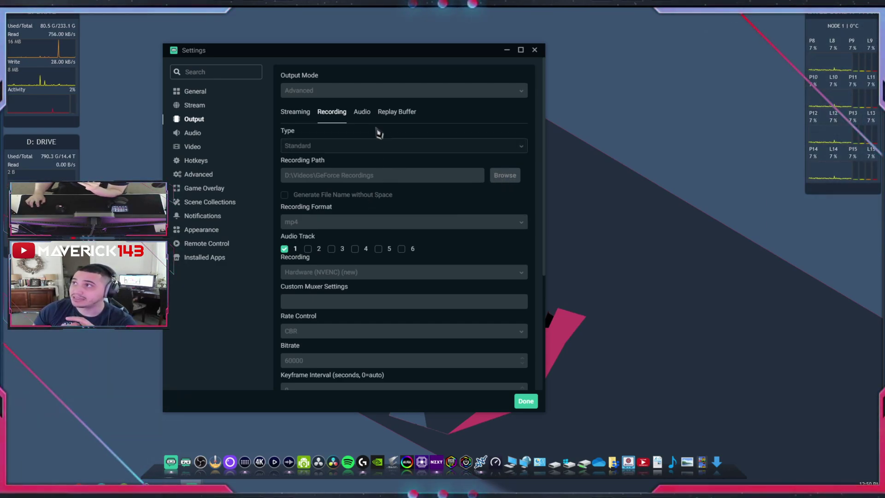
pyautogui.click(407, 115)
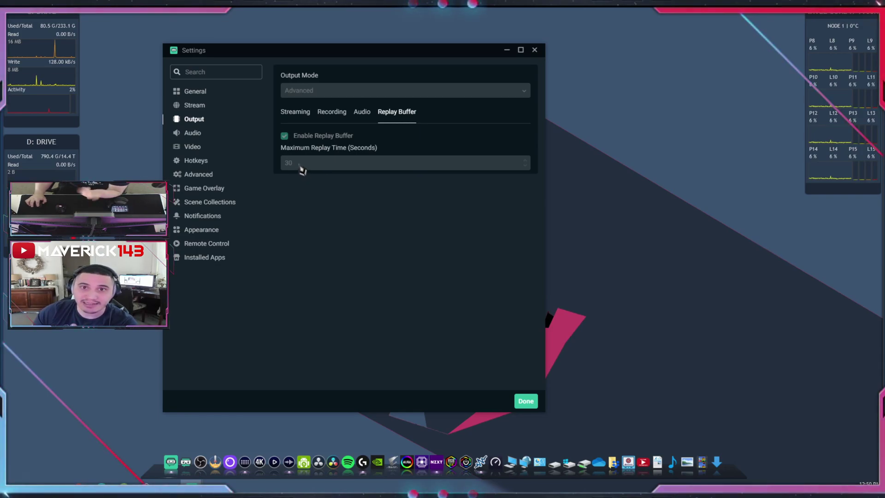
# Switch to the Streaming output tab showing NVENC, CBR and 40000 bitrate.
pyautogui.click(300, 119)
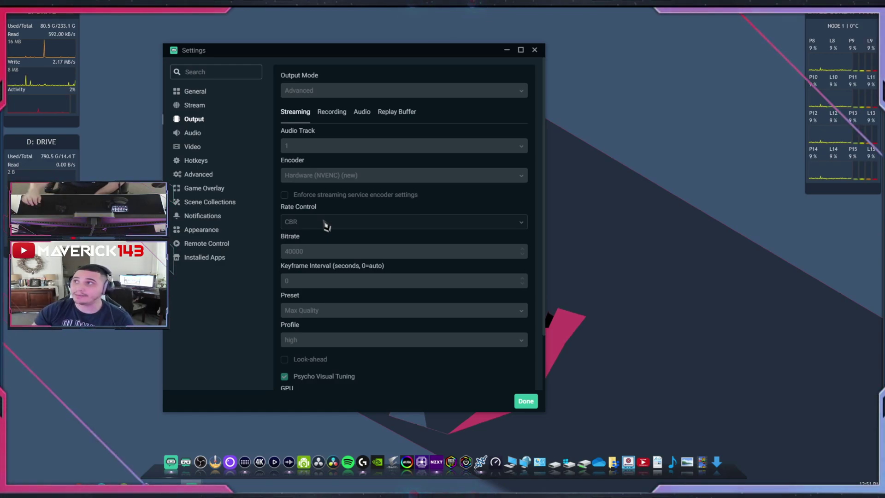
# Scroll through the Streaming encoder options: keyframe interval 0, Max Quality preset, high profile.
pyautogui.scroll(-1, 326, 226)
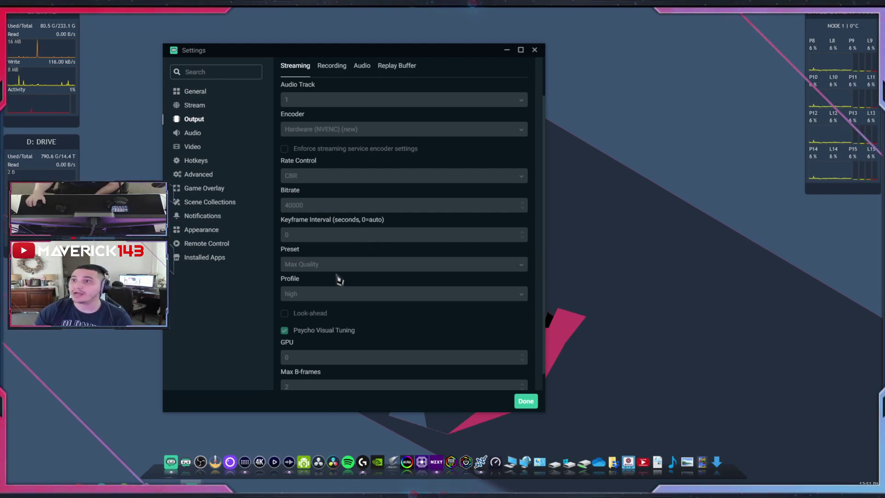
pyautogui.scroll(-1, 380, 315)
pyautogui.scroll(3, 381, 312)
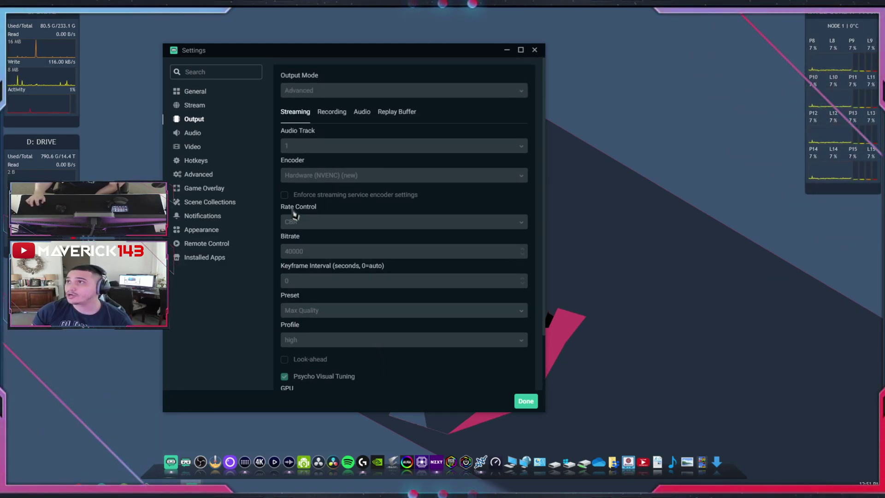
# Browse the General, Stream and Output pages, ending on Audio settings at 48khz stereo.
pyautogui.click(198, 94)
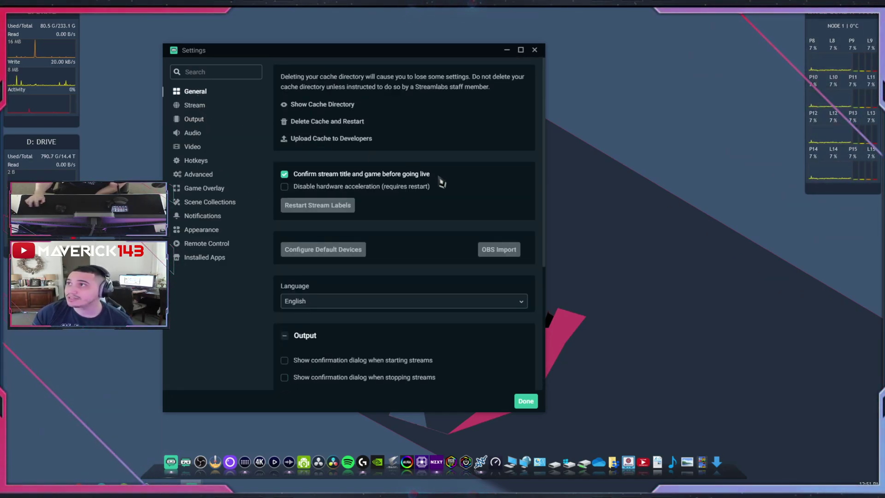
pyautogui.scroll(-5, 387, 225)
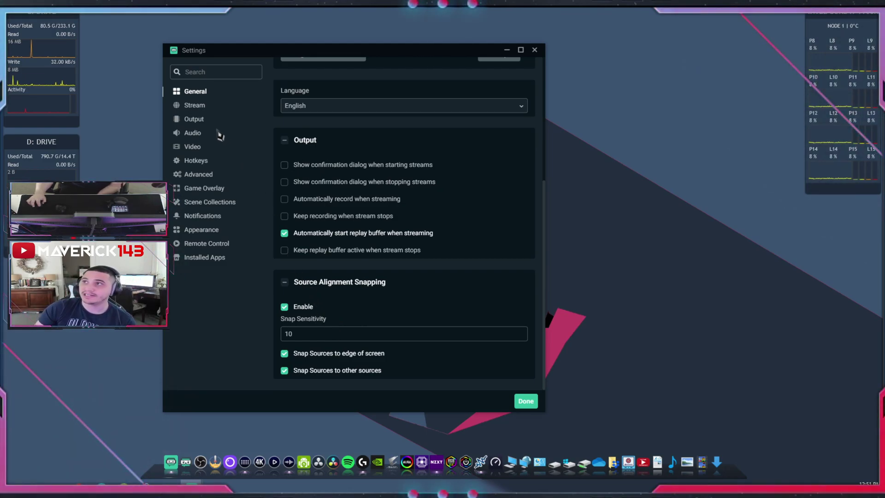
pyautogui.click(190, 106)
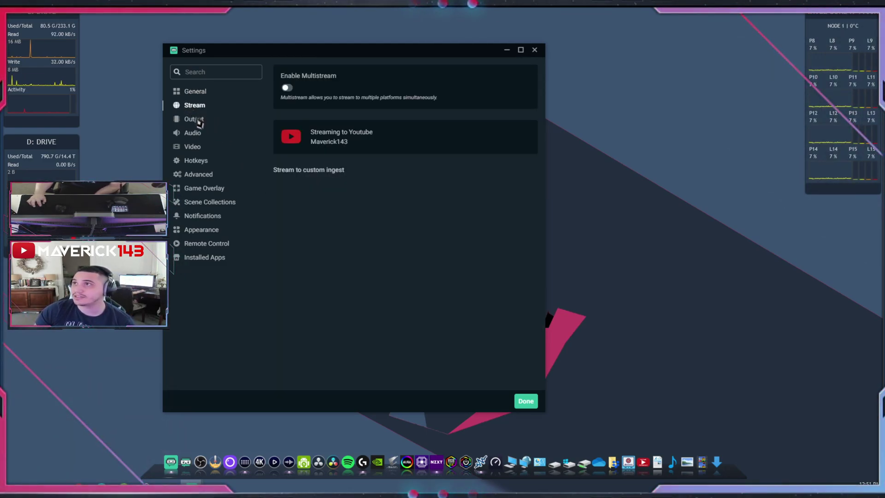
pyautogui.click(198, 120)
pyautogui.scroll(-2, 375, 225)
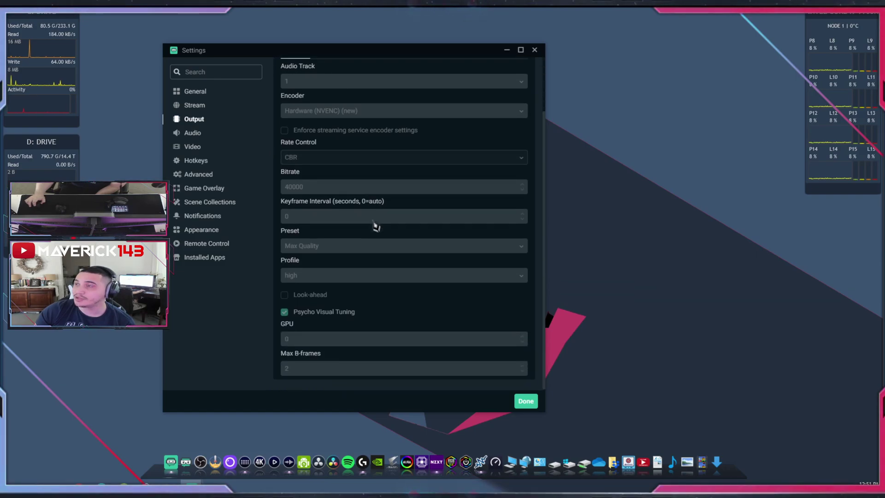
pyautogui.scroll(2, 350, 244)
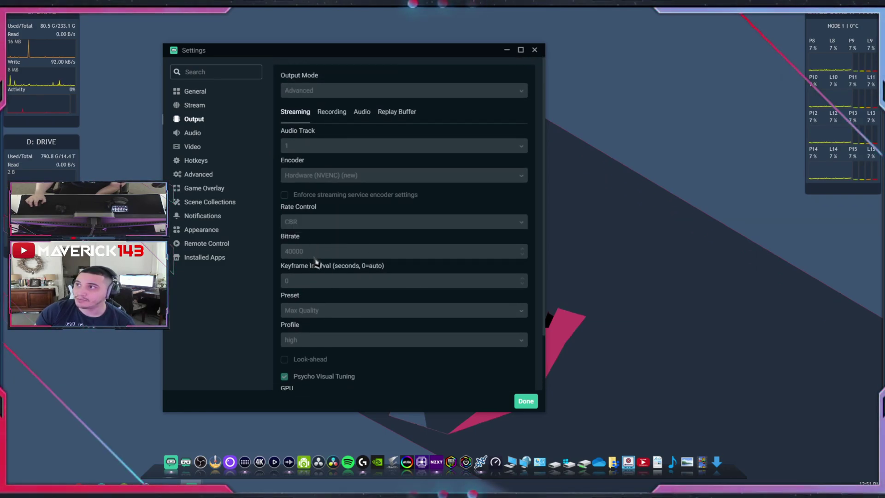
pyautogui.click(194, 134)
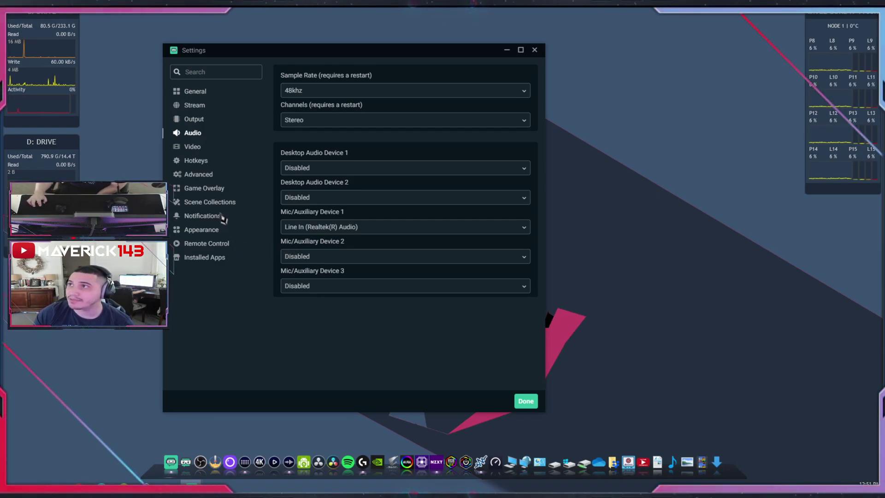
# Review the 2560x1440 Video settings, then show the Hotkeys page with Save Replay on Shift+ArrowDown.
pyautogui.click(194, 147)
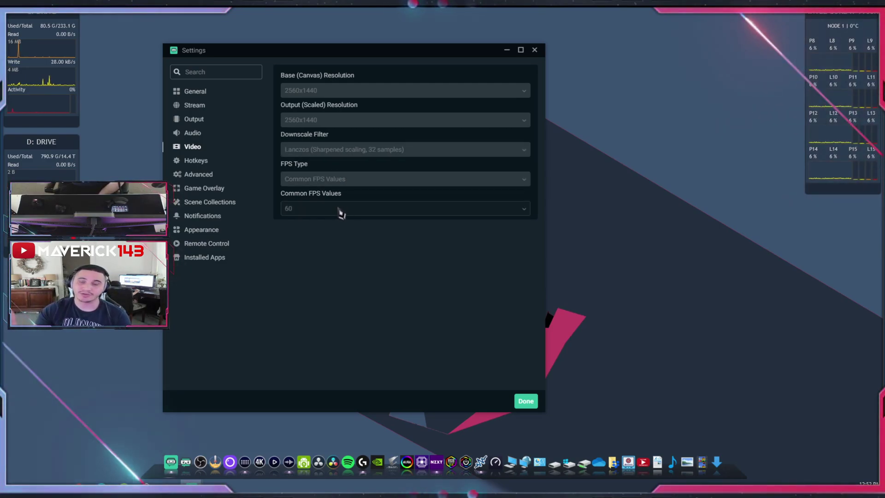
pyautogui.click(199, 165)
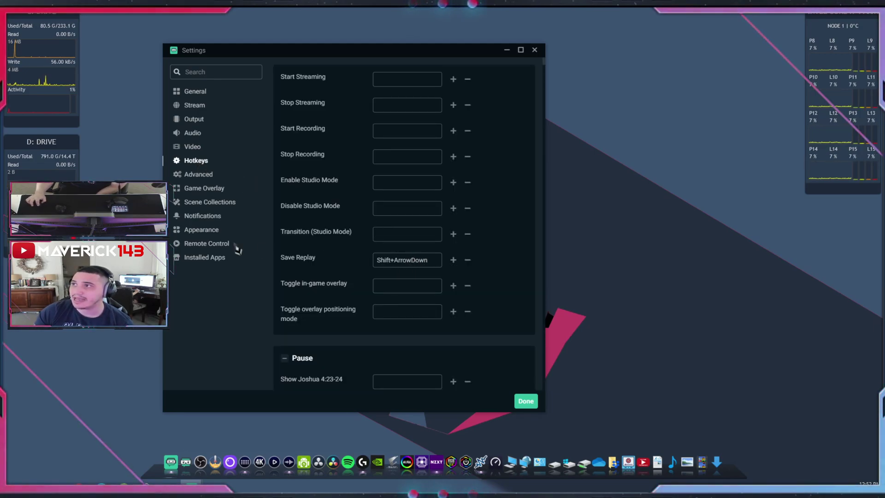
# Browse Advanced settings: NV12 format, 709 colour space, Full range, reconnect with 20 retries.
pyautogui.click(195, 178)
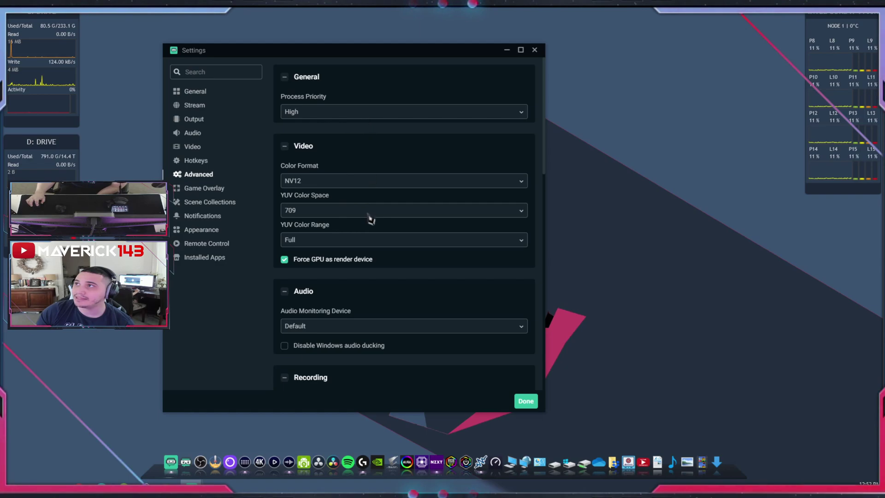
pyautogui.scroll(-2, 371, 230)
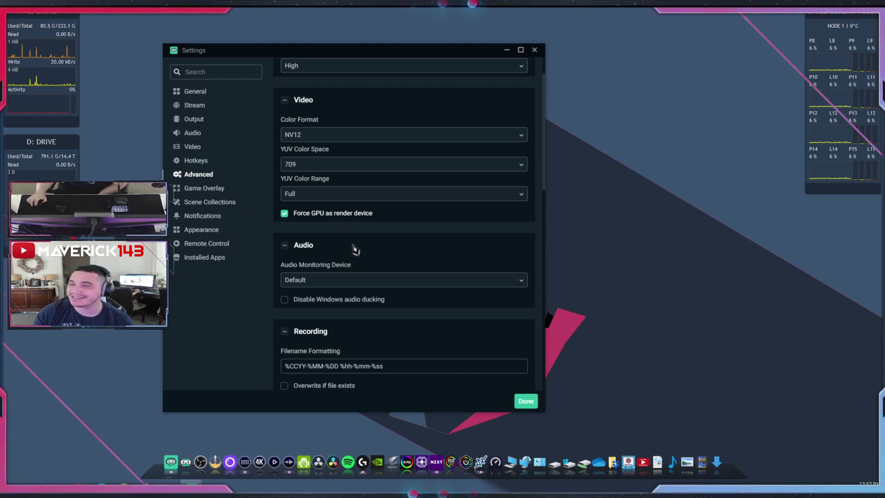
pyautogui.scroll(-5, 355, 249)
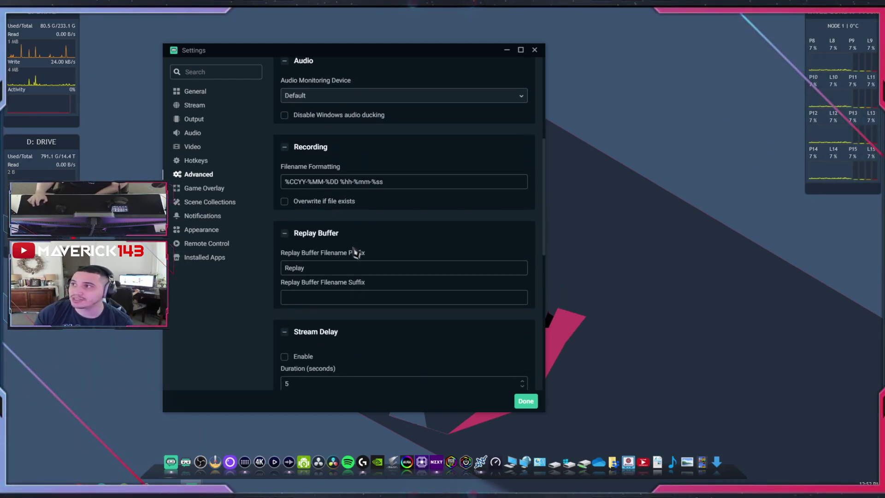
pyautogui.scroll(6, 355, 253)
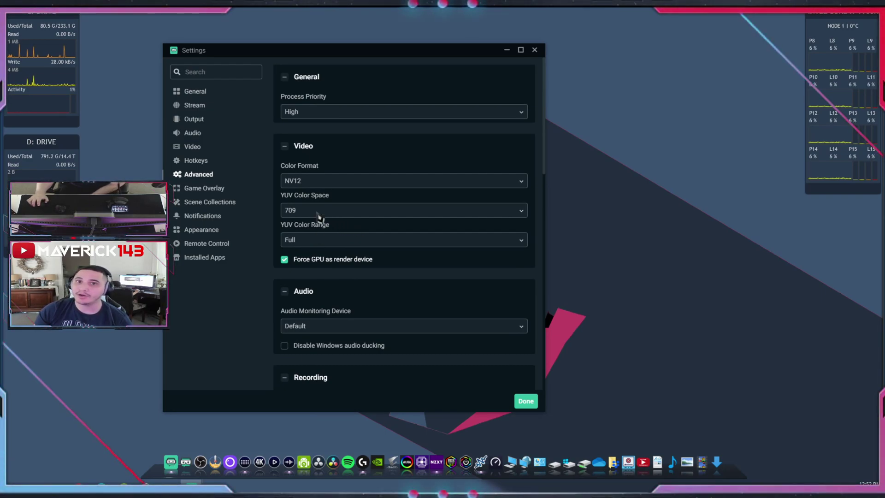
pyautogui.scroll(-3, 320, 218)
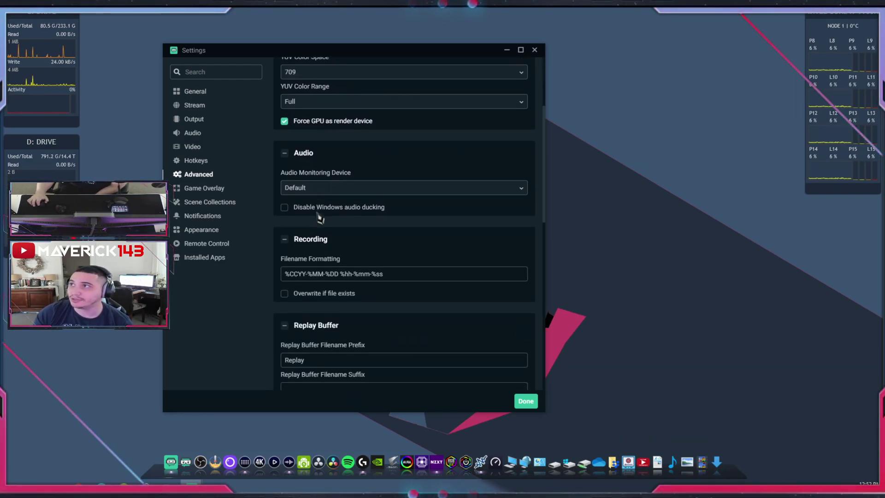
pyautogui.scroll(-10, 319, 218)
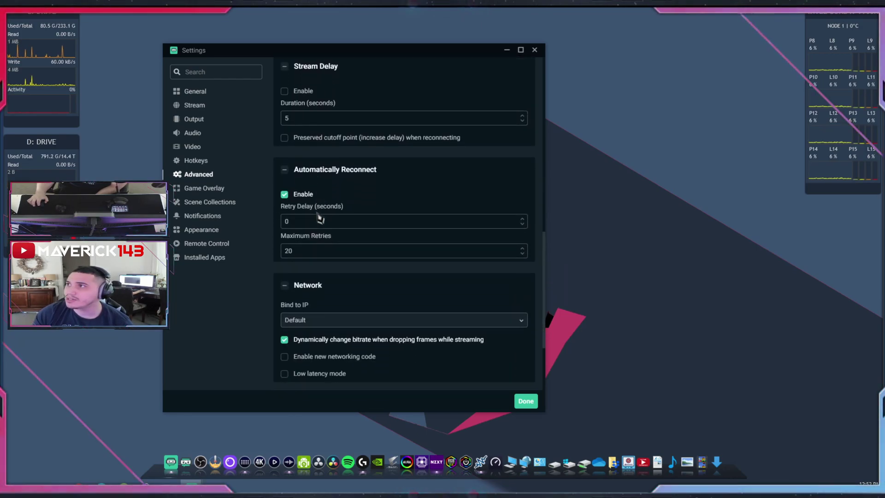
pyautogui.scroll(-2, 320, 217)
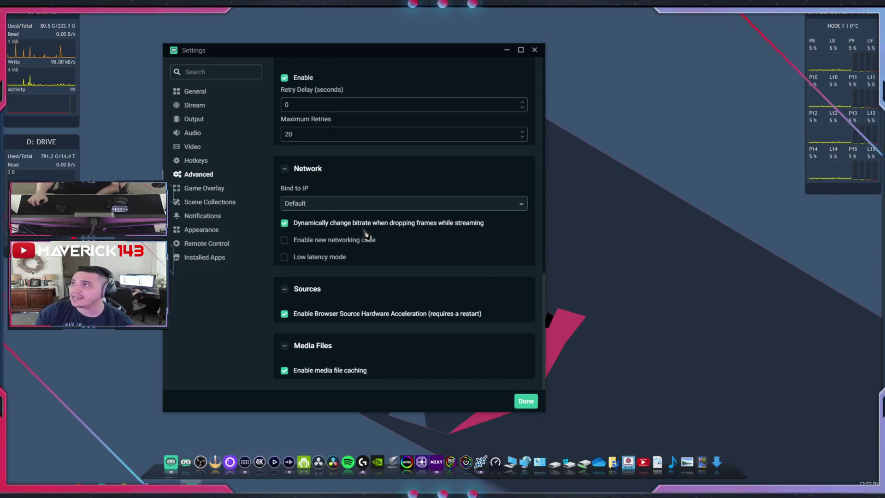
pyautogui.scroll(1, 367, 236)
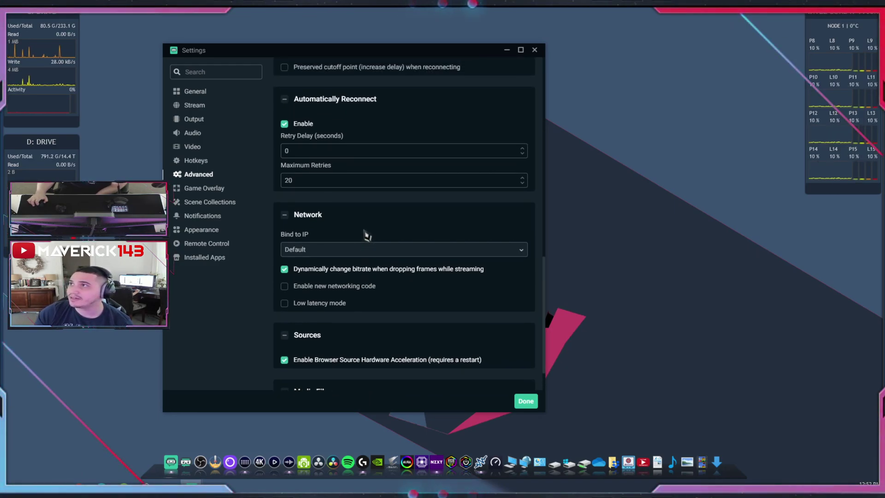
pyautogui.scroll(1, 360, 230)
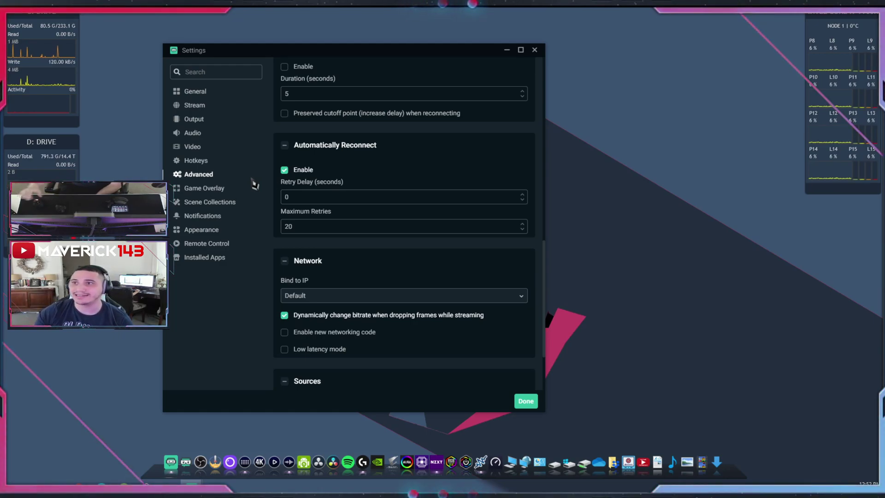
# Check Game Overlay, Scene Collections, Notifications, Appearance, Remote Control and Installed Apps pages, ending on General.
pyautogui.click(210, 190)
pyautogui.click(208, 203)
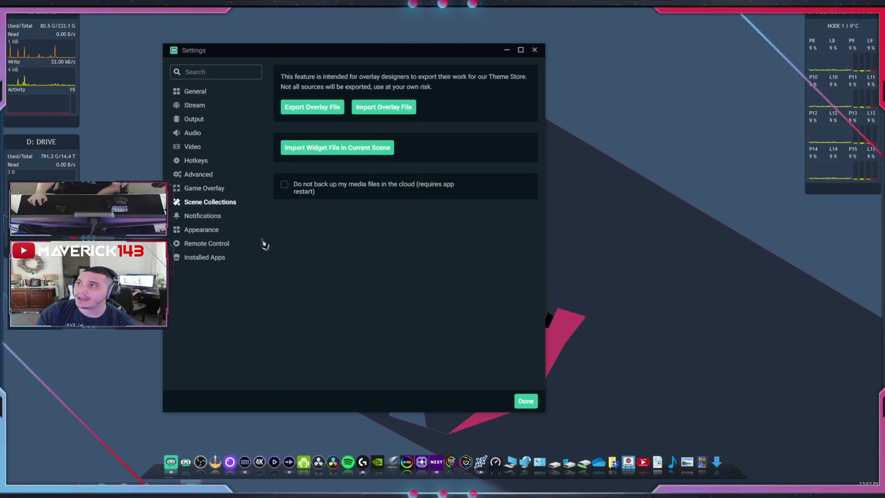
pyautogui.click(199, 218)
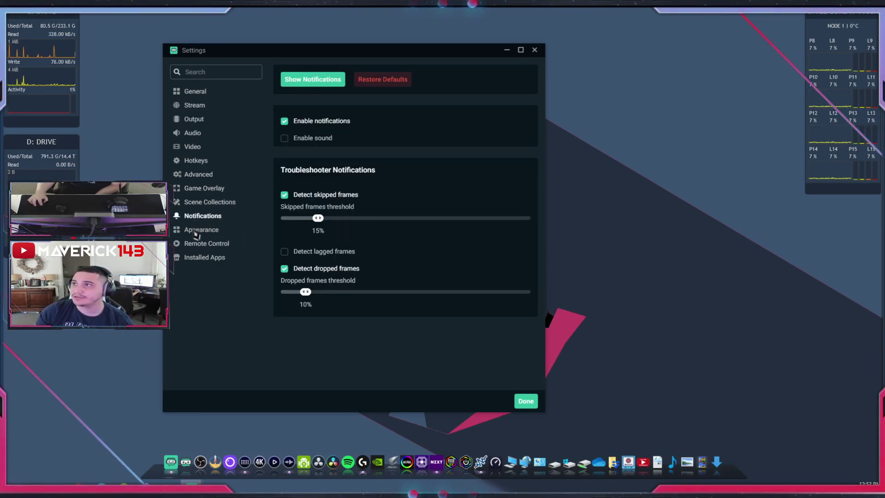
pyautogui.click(196, 234)
pyautogui.click(203, 245)
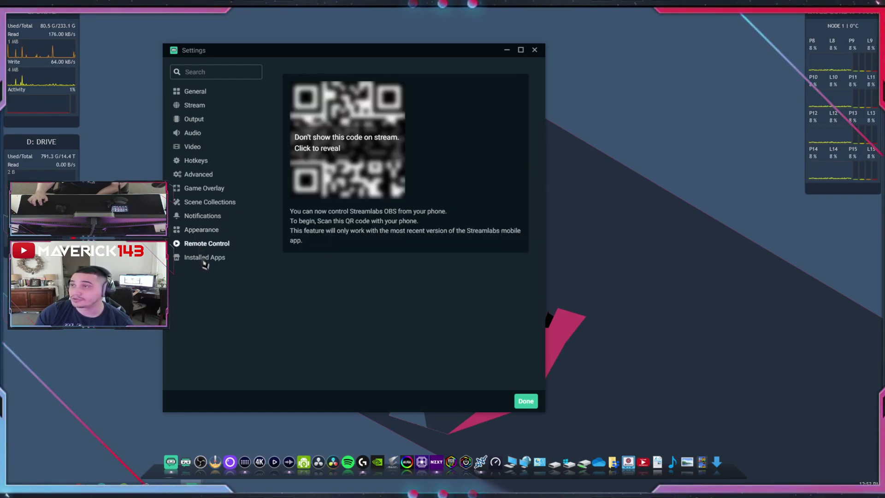
pyautogui.click(205, 261)
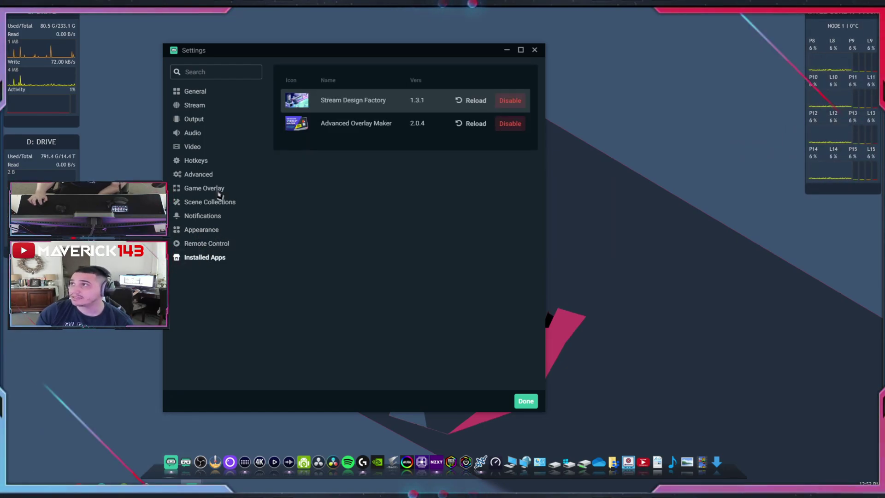
pyautogui.click(196, 95)
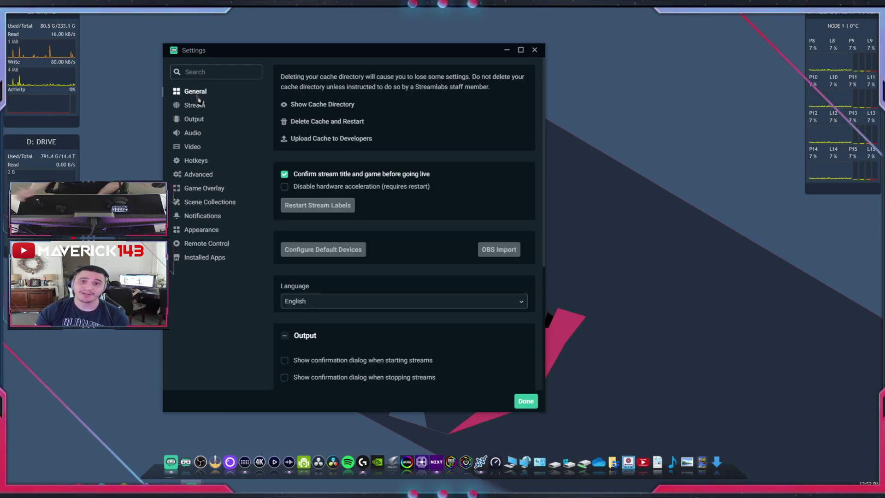